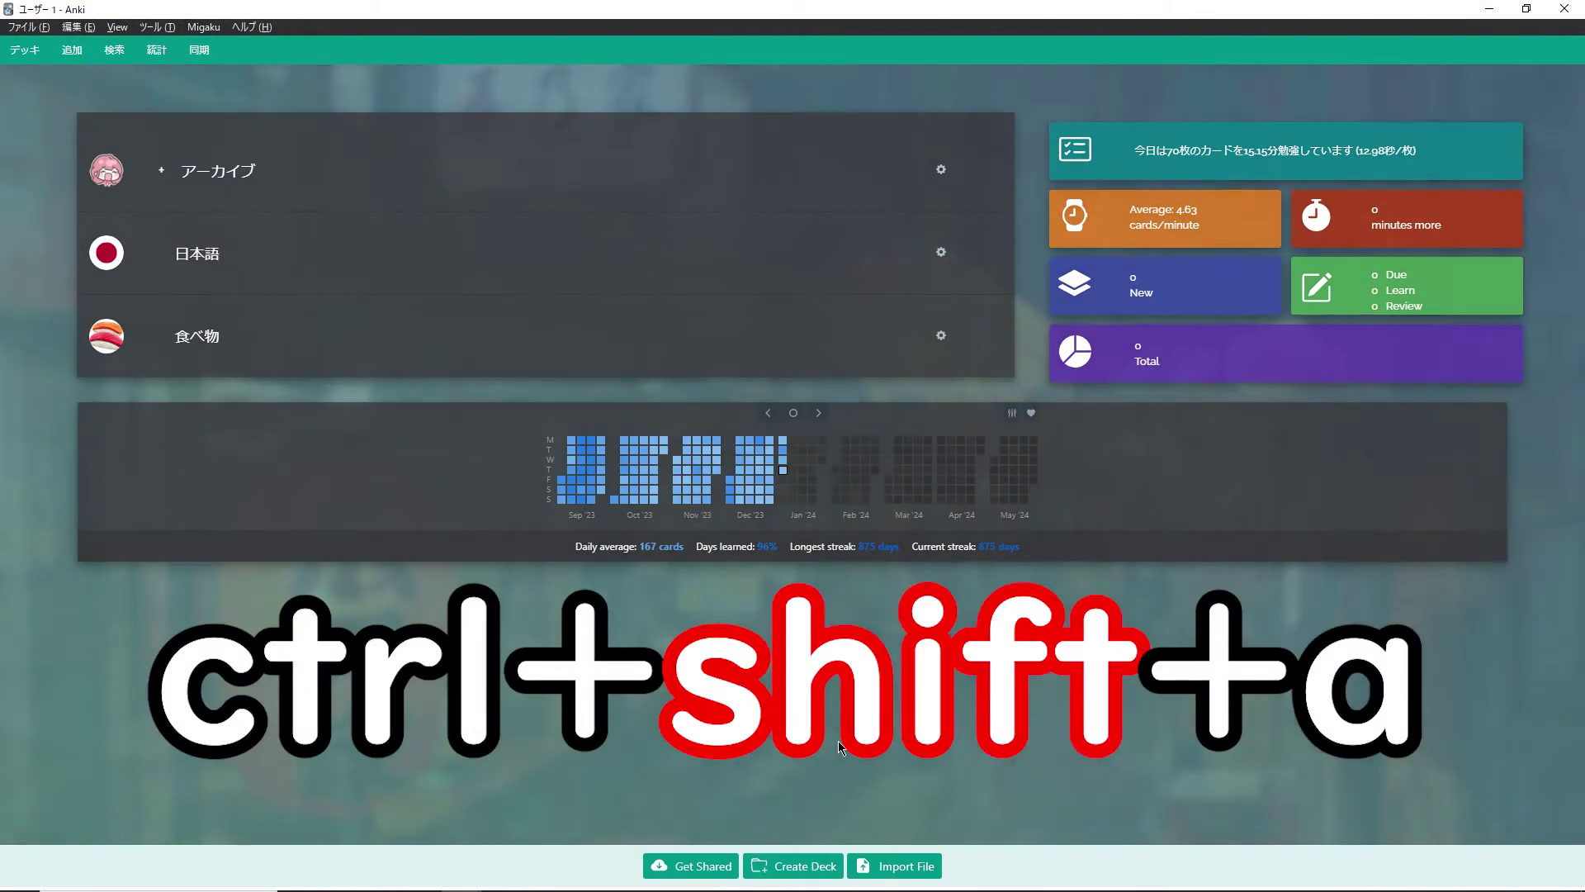
In the add-ons manager, start getting a new add-on and view the card's back template.
key("ctrl+shift+a")
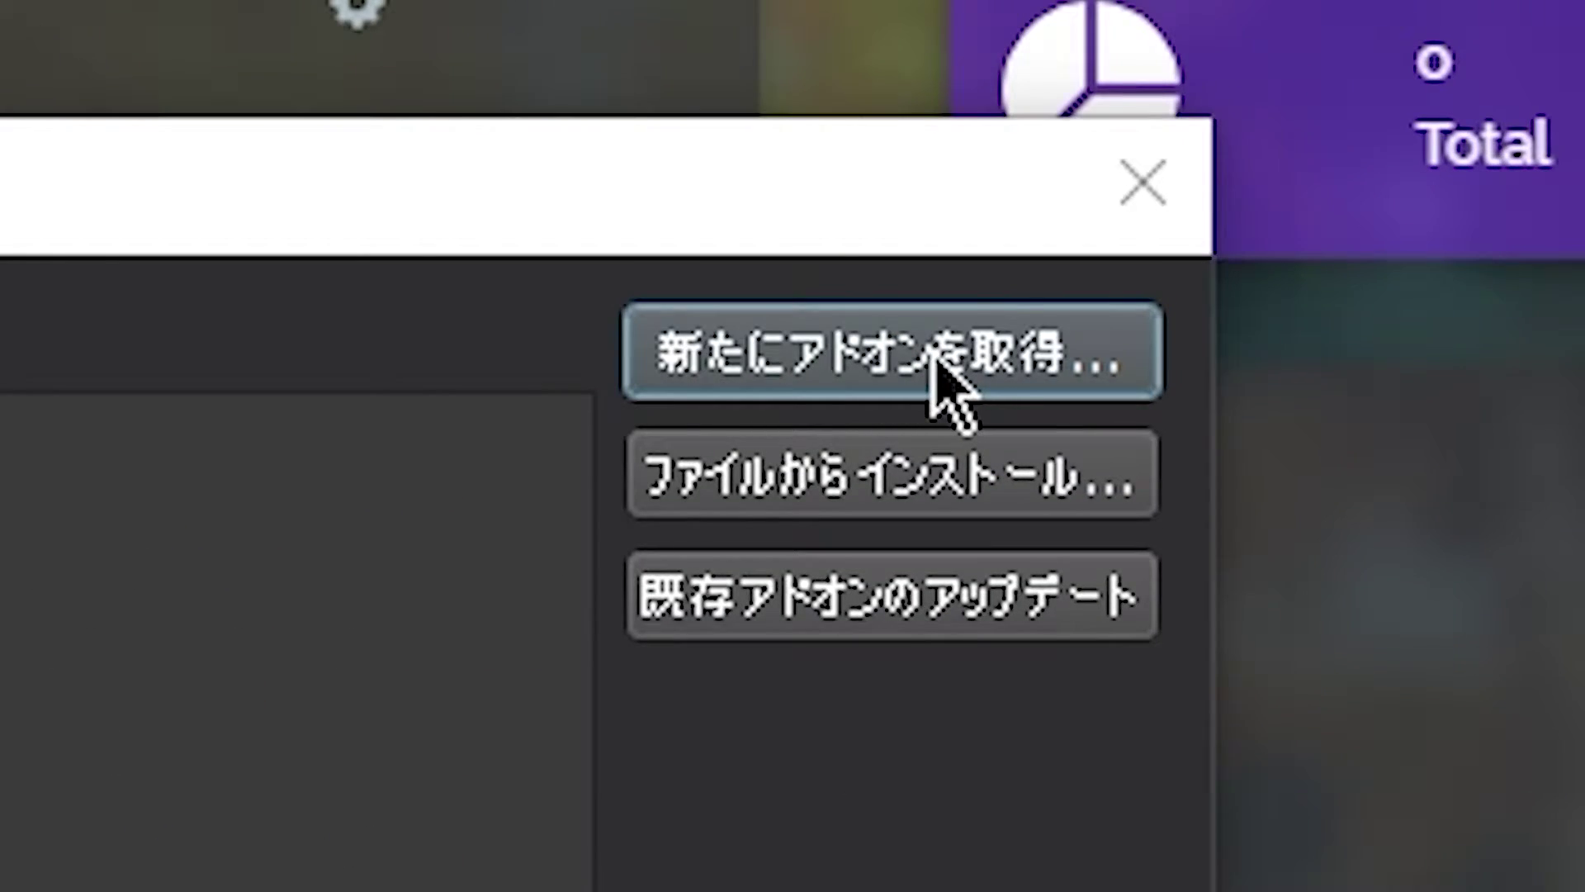
left_click(934, 348)
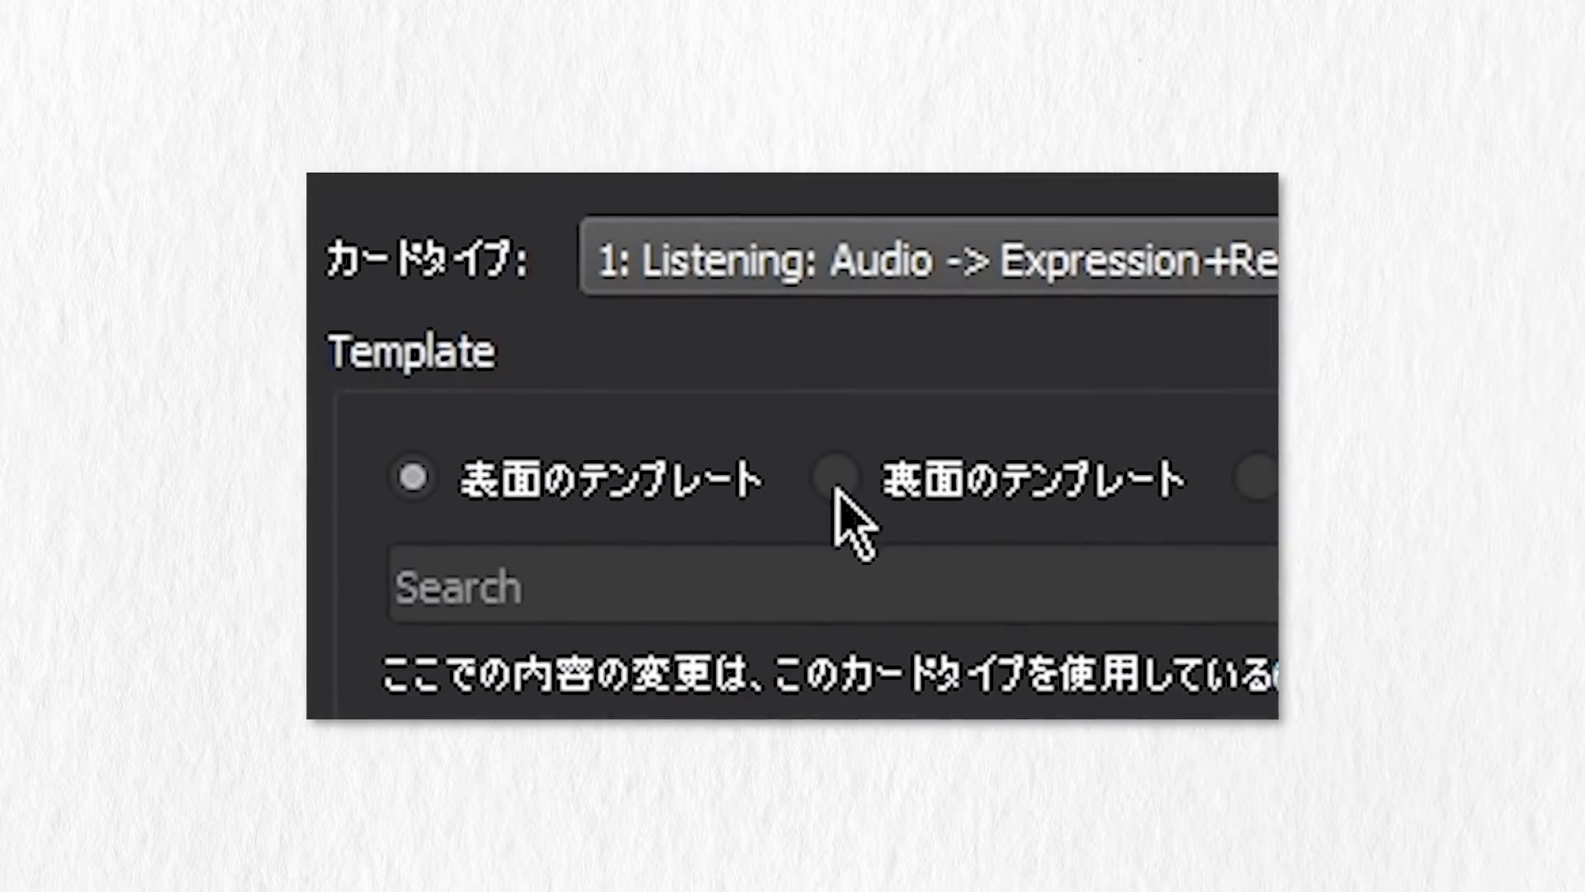
left_click(836, 483)
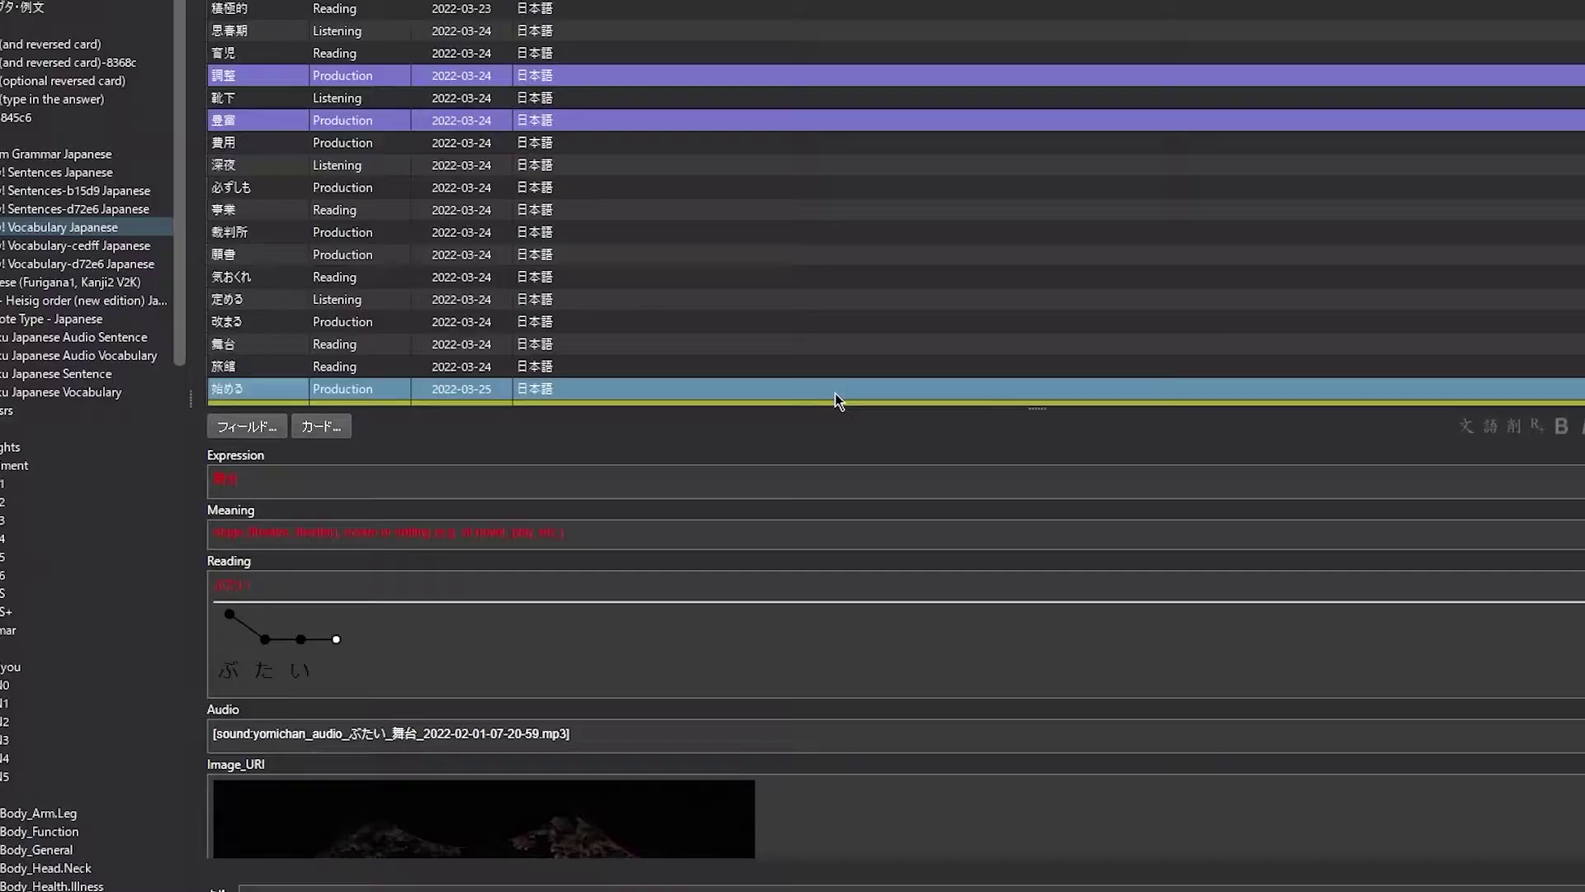
Step down through the next three vocabulary cards in the browser list.
key("Down")
key("Down")
key("Down")
key("Down")
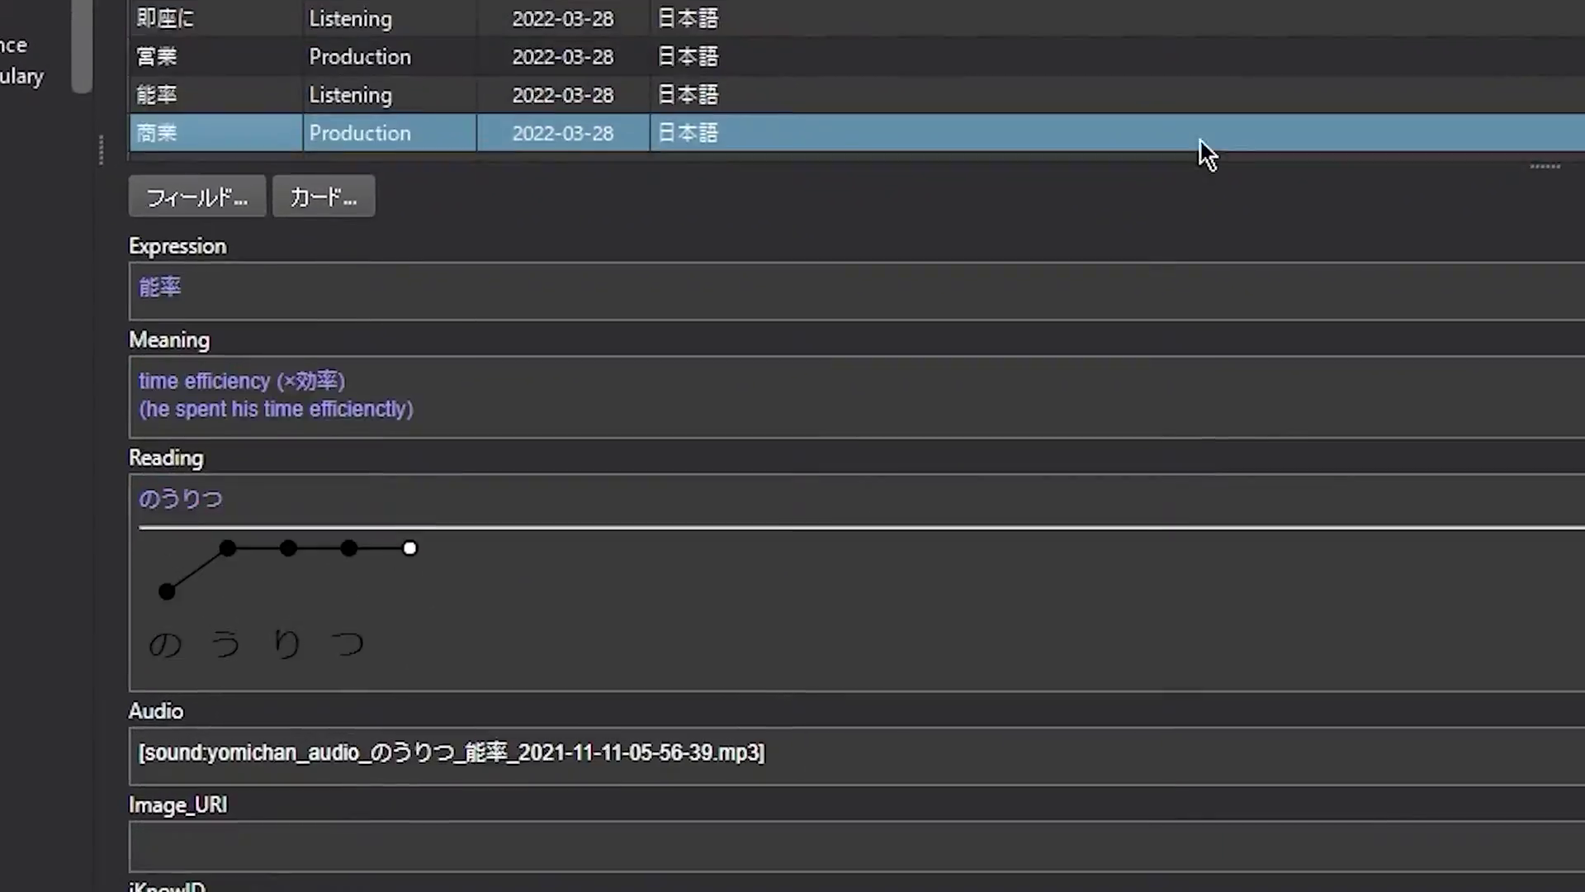
key("Down")
key("Down")
key("Down")
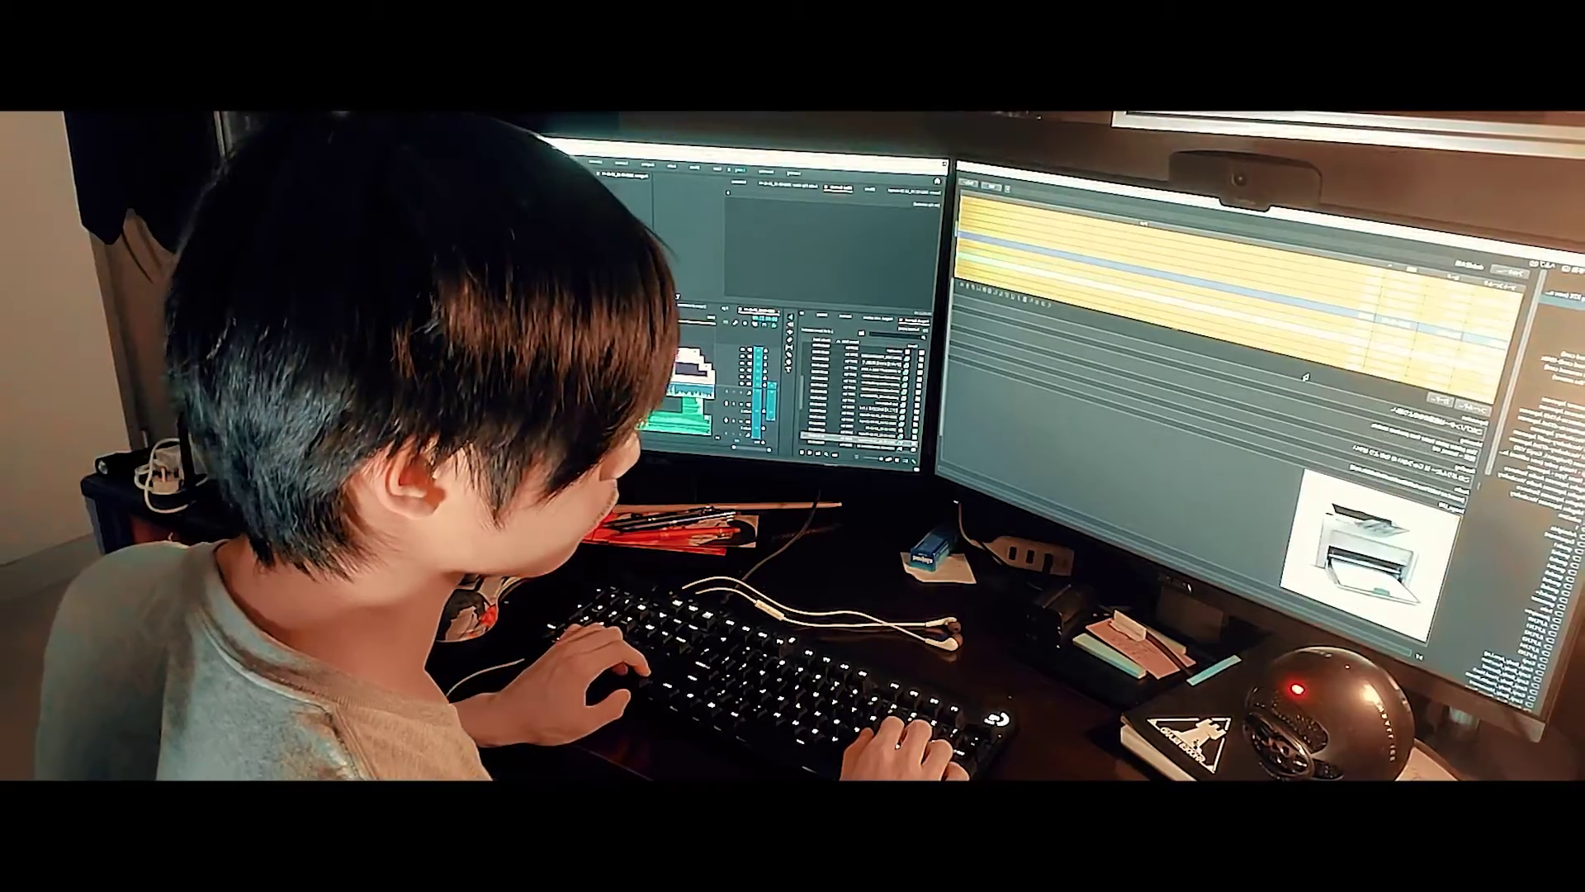
key("Down")
key("Down")
key("Down")
key("Down")
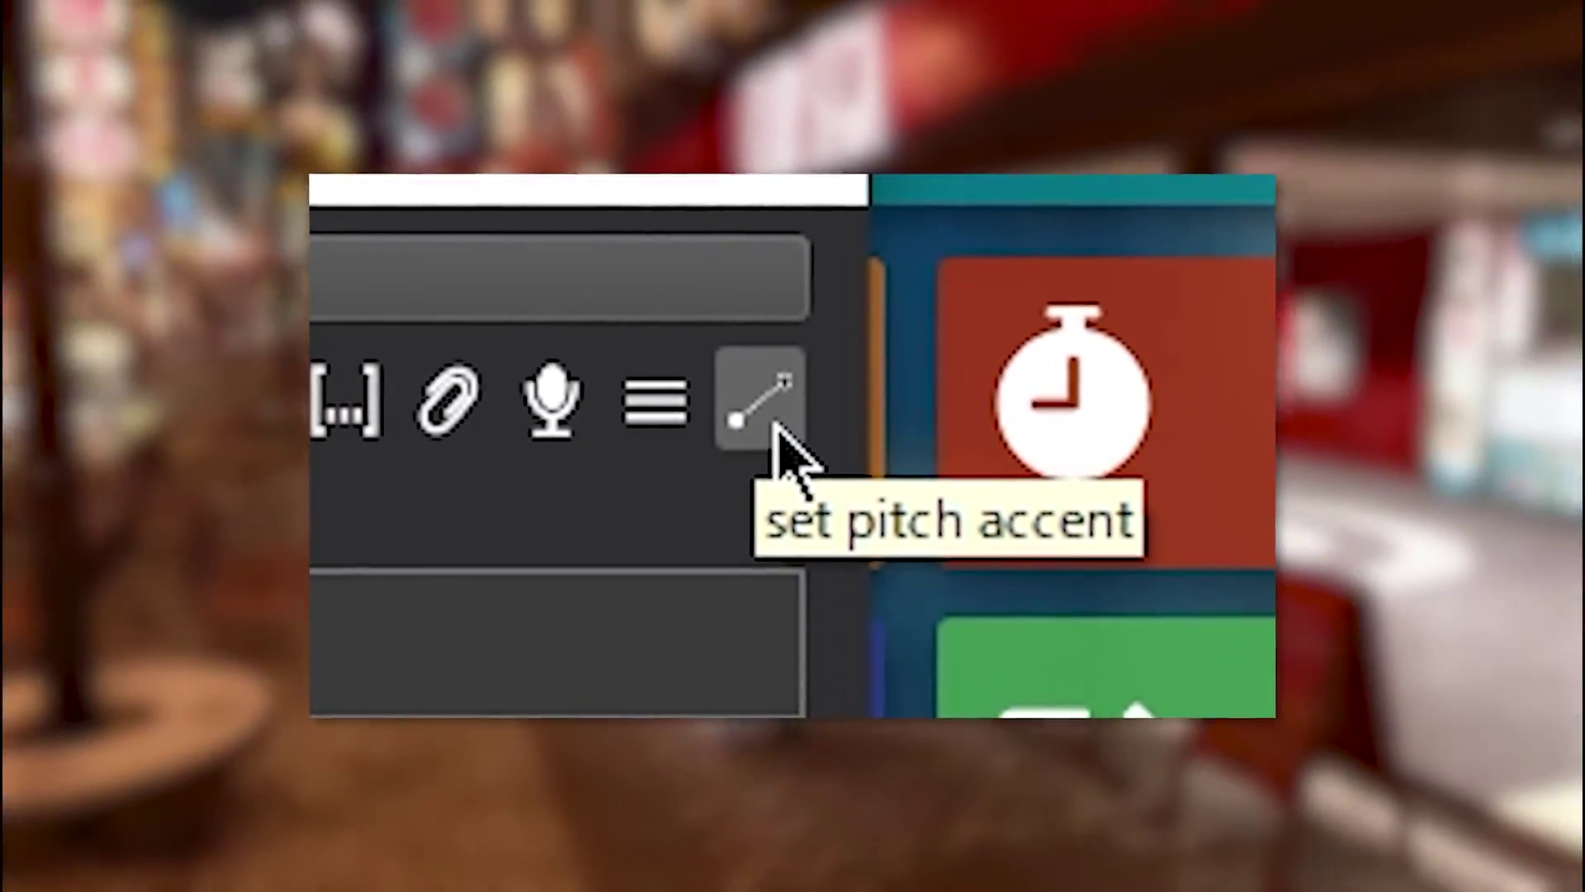
Set the selected card's pitch accent using the reading にほんご, then return to the add-ons manager.
left_click(775, 457)
type("にほんご")
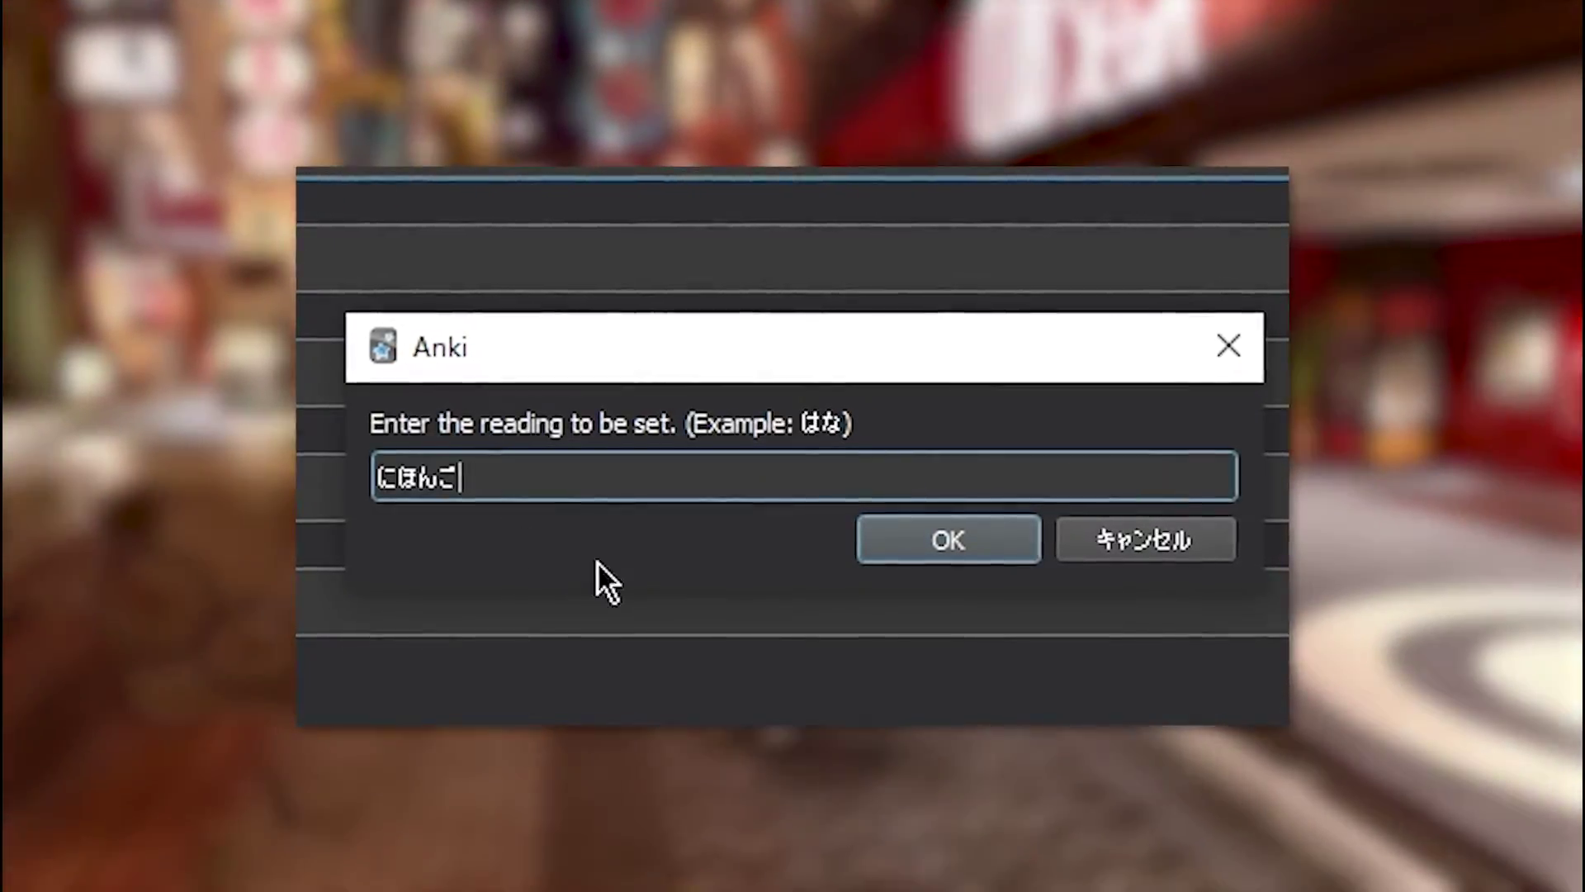
left_click(979, 538)
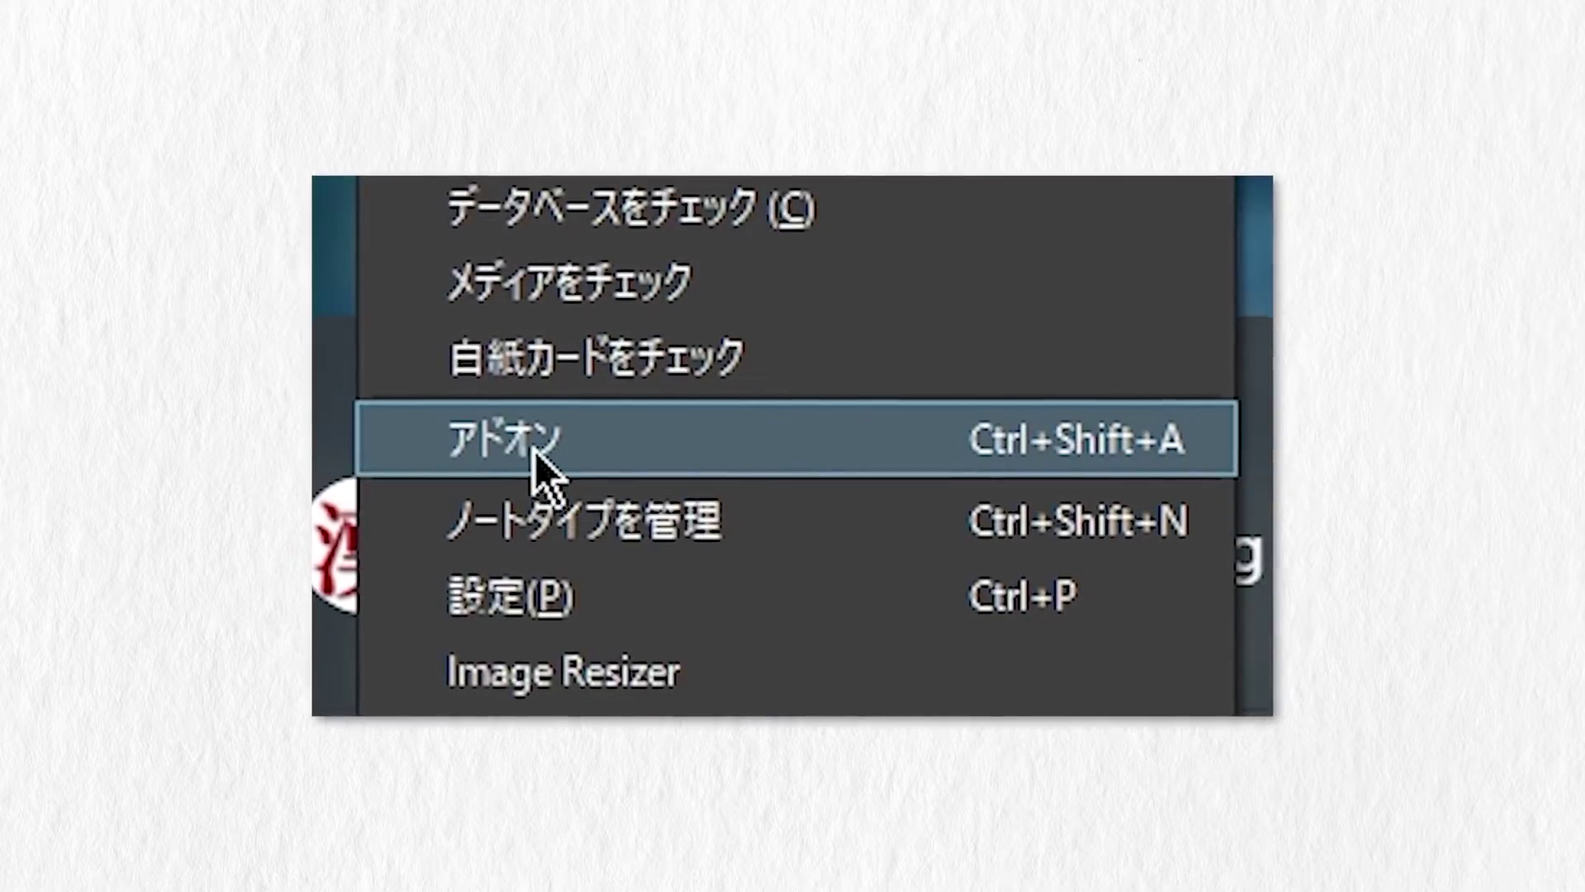
left_click(506, 435)
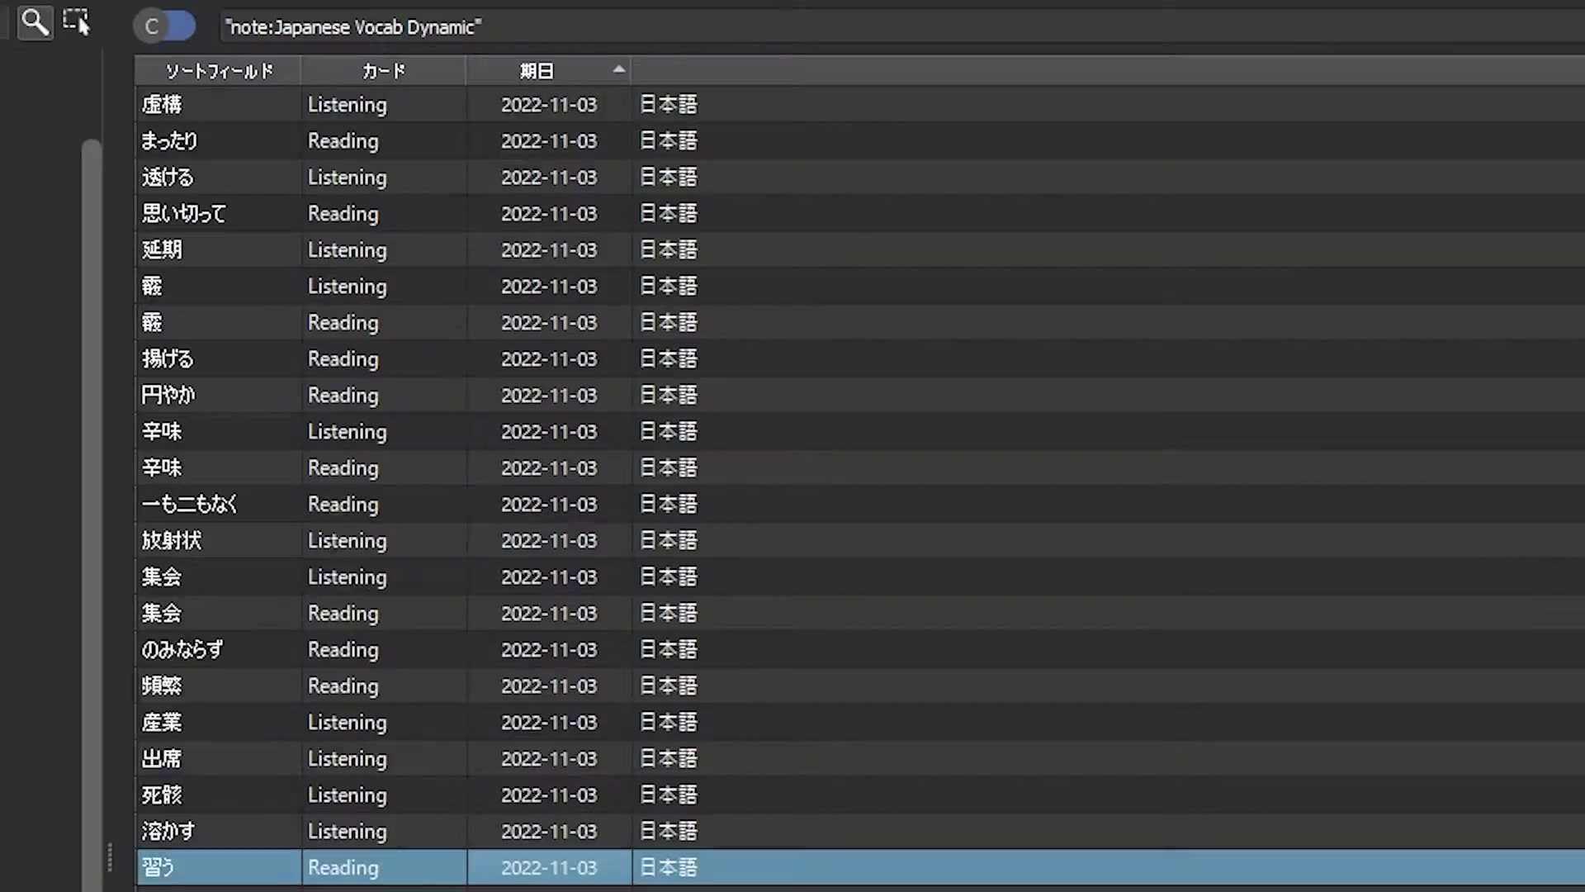
Move to the next Japanese vocab card and scroll down three notches through the view.
key("Down")
key("Down")
key("Down")
key("Down")
key("Down")
key("Down")
key("Down")
key("Down")
key("Down")
key("Down")
key("Down")
key("Down")
key("Down")
key("Down")
key("Down")
key("Down")
key("Down")
key("Down")
key("Down")
key("Down")
key("Down")
key("Down")
key("Down")
key("Down")
key("Down")
key("Down")
key("Down")
key("Down")
key("Down")
key("Down")
key("Down")
key("Down")
key("Down")
key("Down")
key("Down")
key("Down")
key("Down")
key("Down")
key("Down")
key("Down")
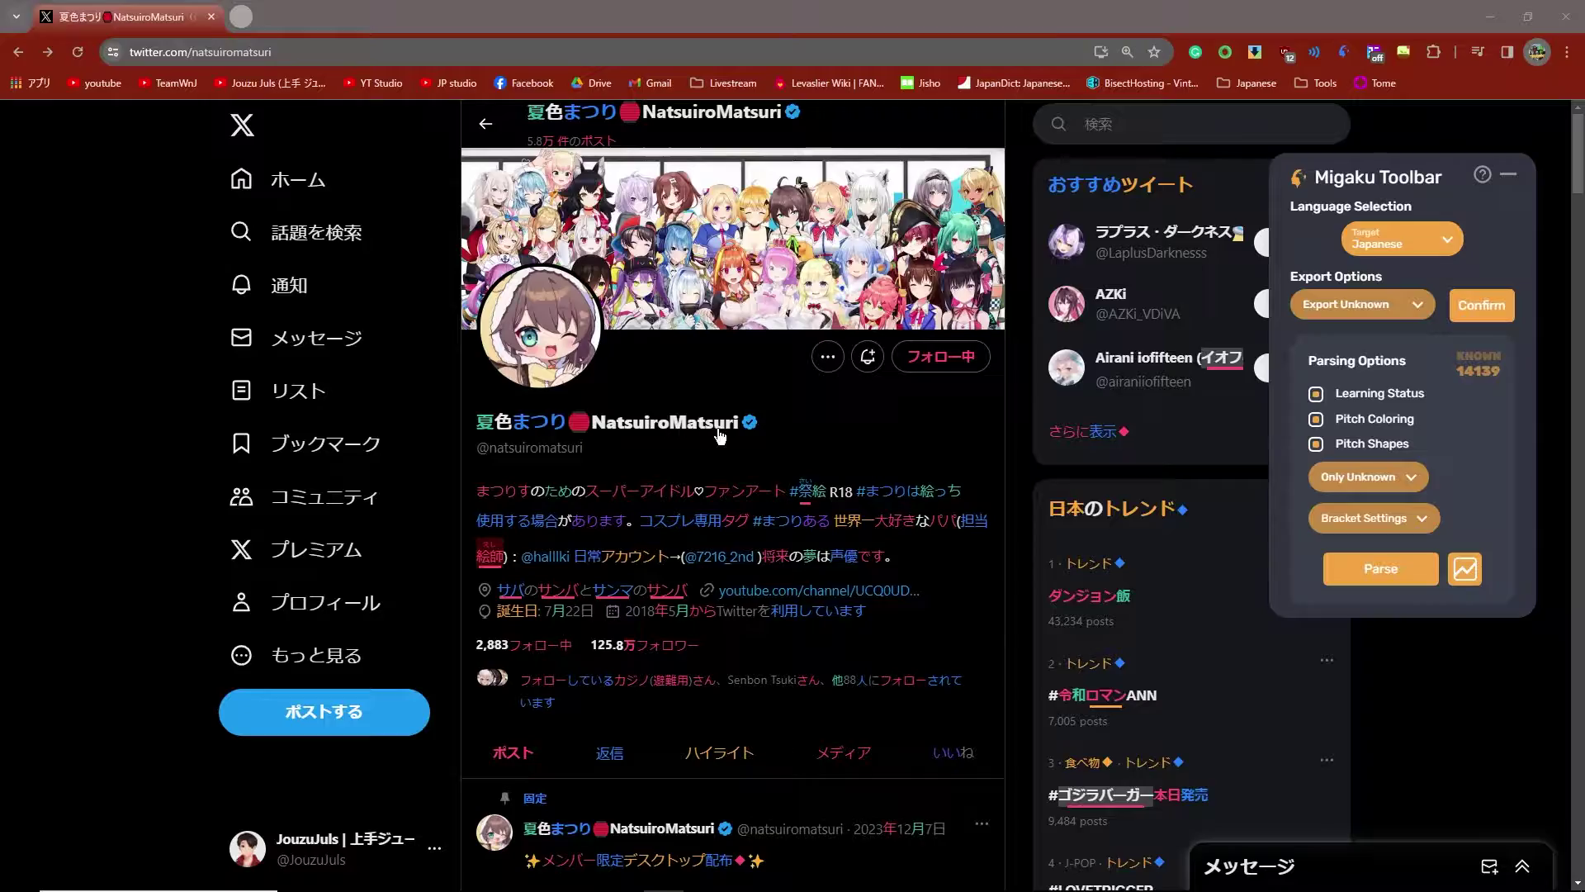
scroll(793, 495, "down", 3)
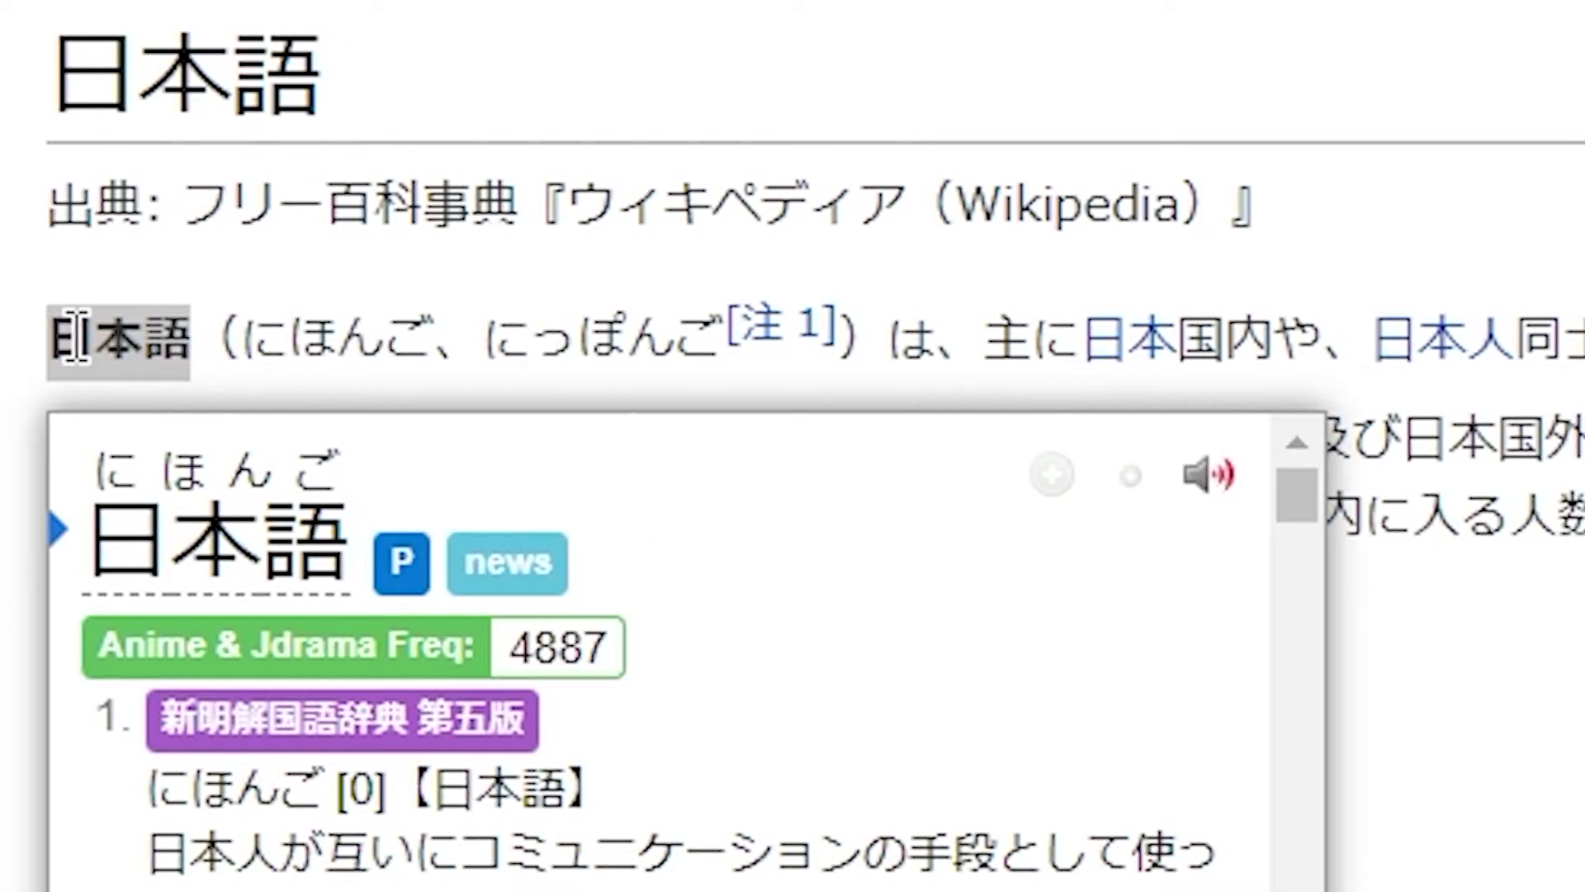
Show Yomitan definitions for 日本語, then 日本国内, on the Japanese Wikipedia article.
mouse_move(463, 363)
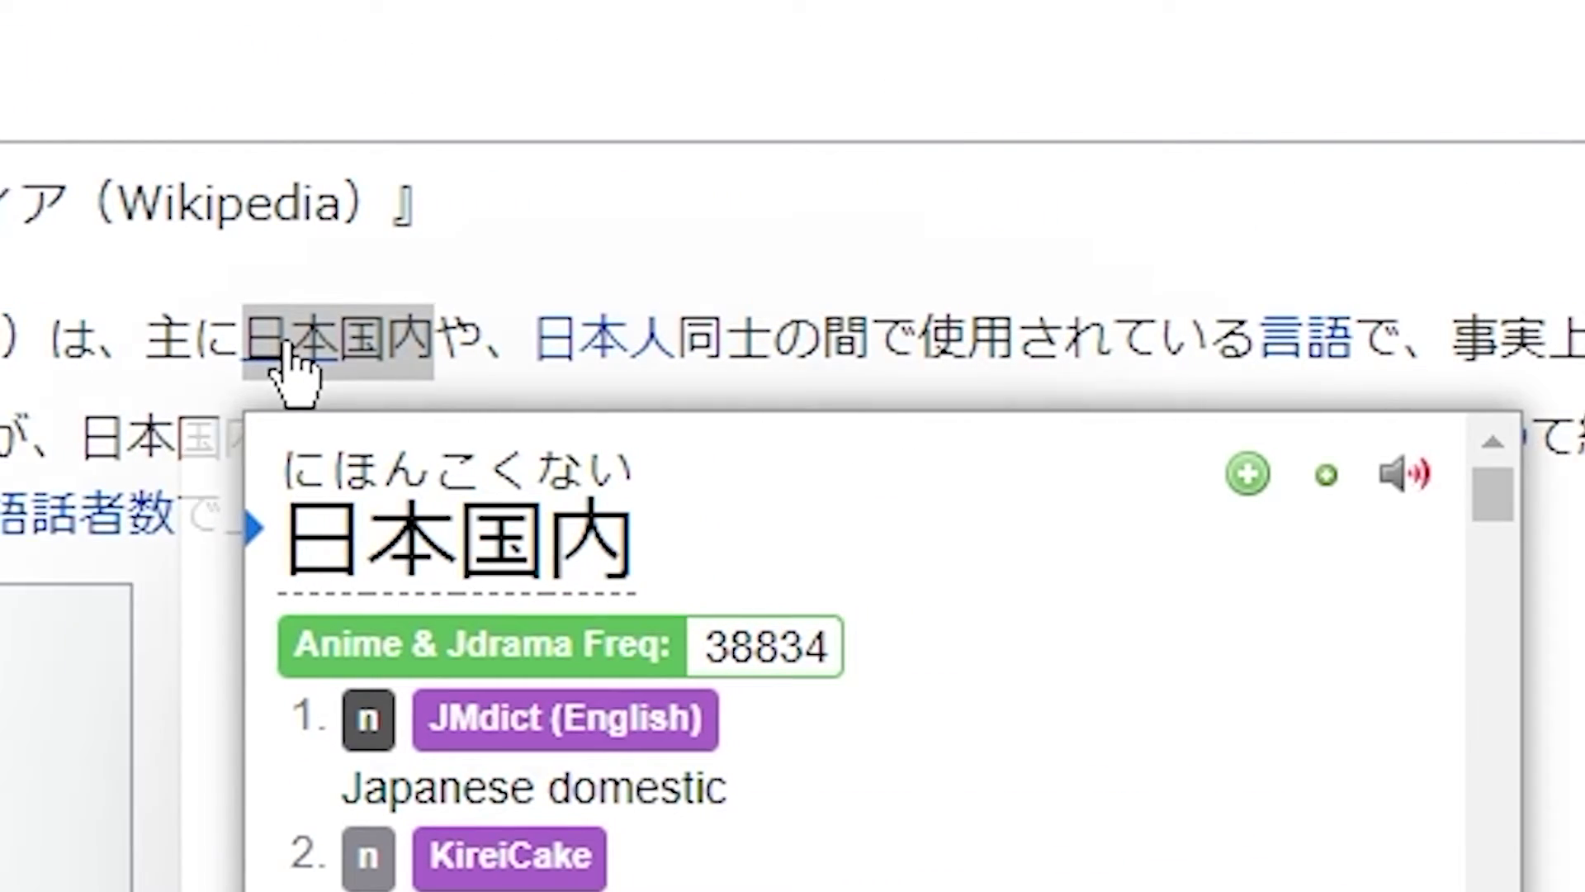
mouse_move(1098, 339)
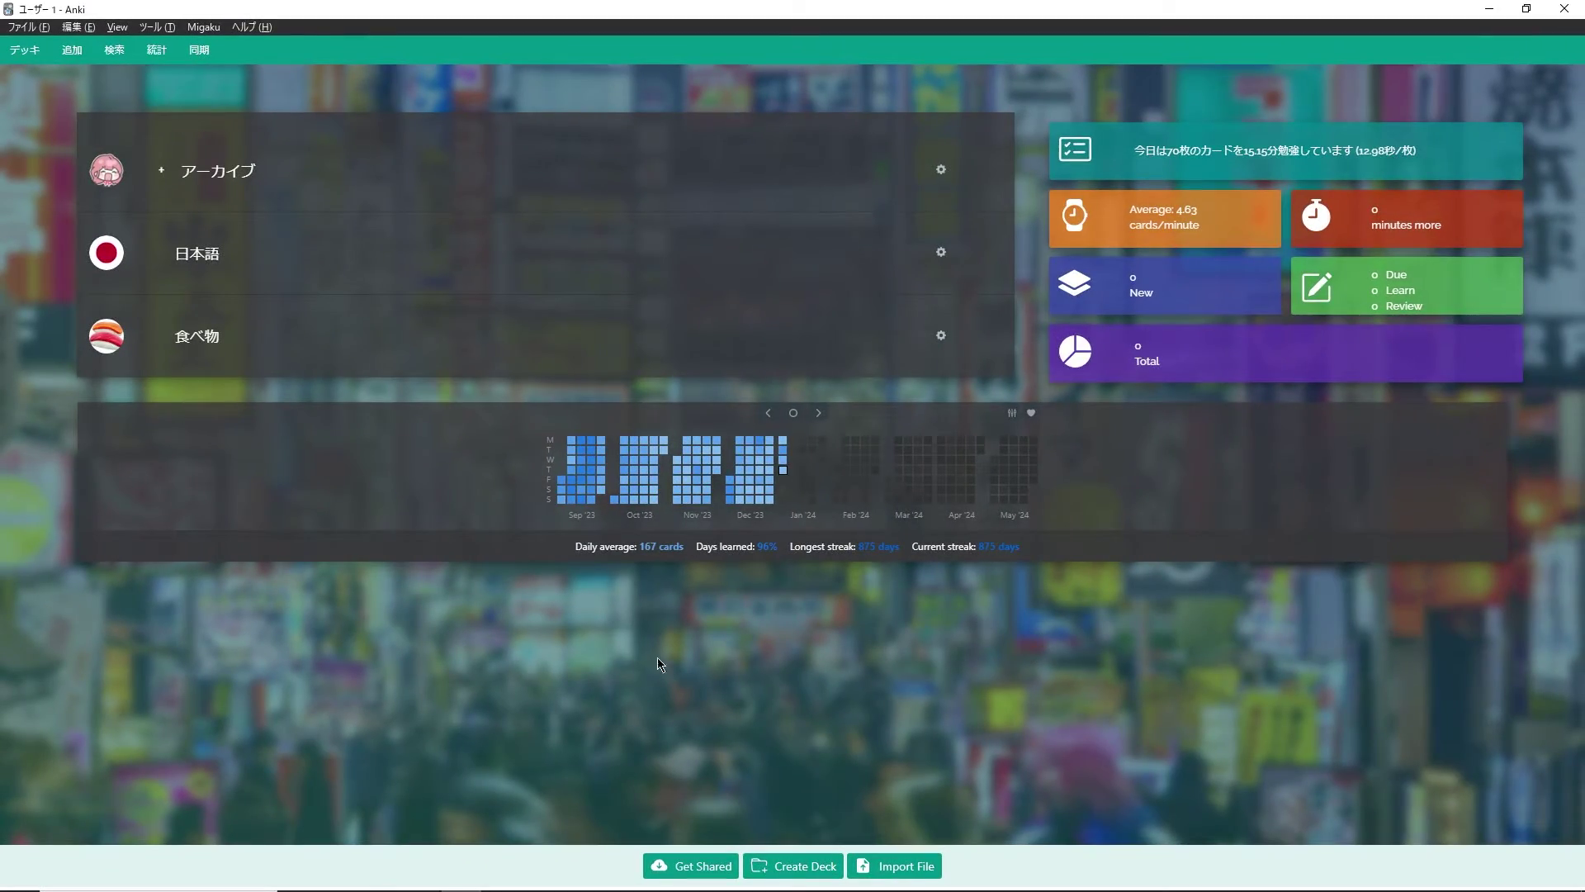
Fetch Forvo audio searching the Expression field, with Japanese as the deck language.
key("b")
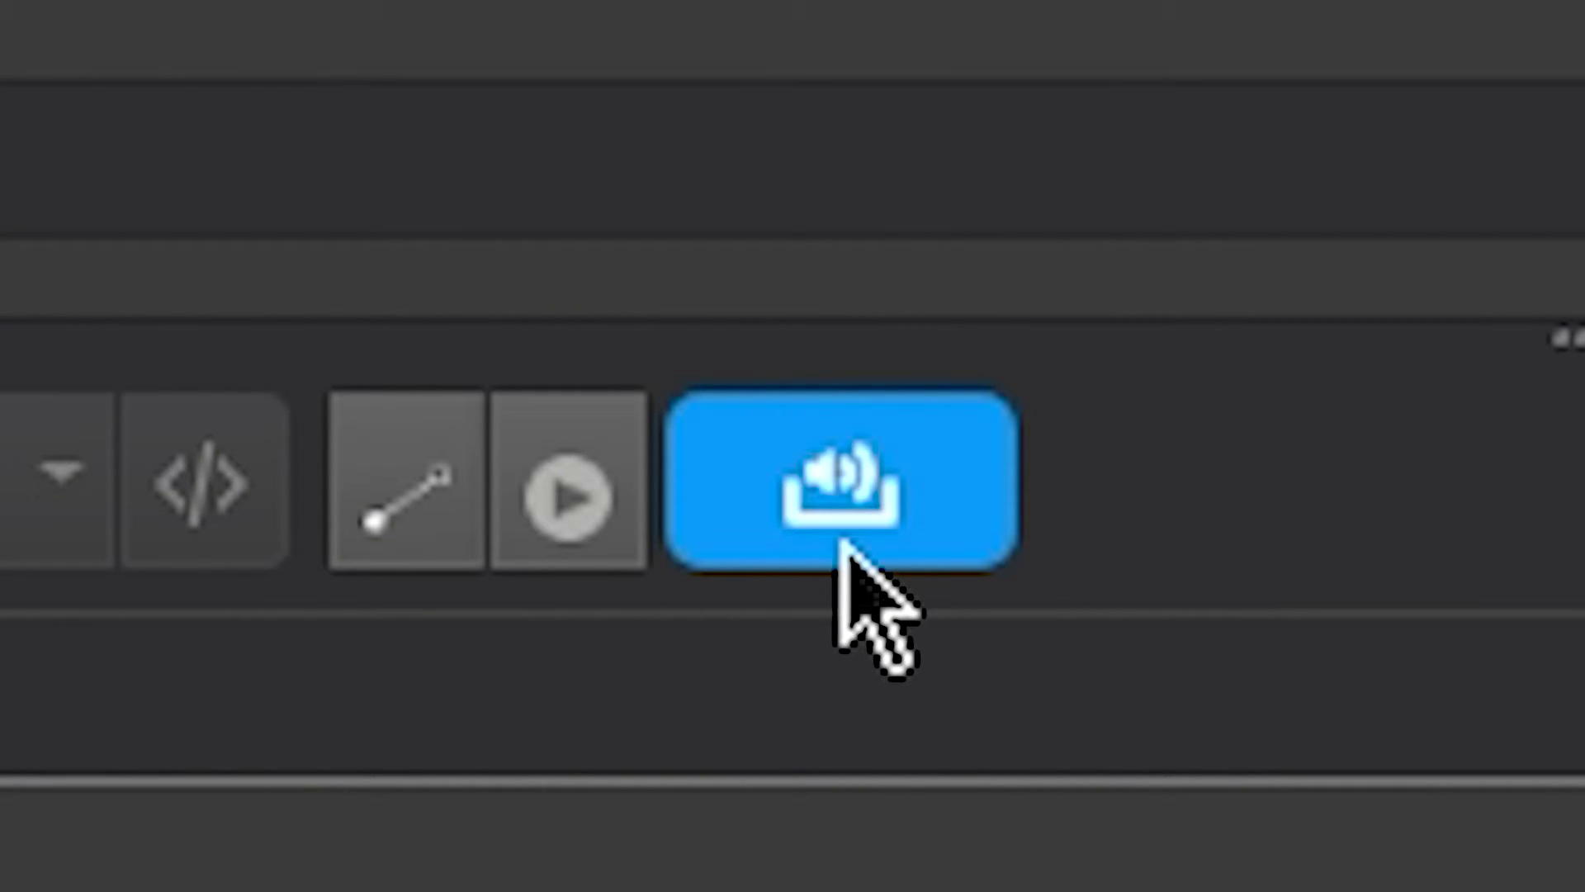
left_click(844, 547)
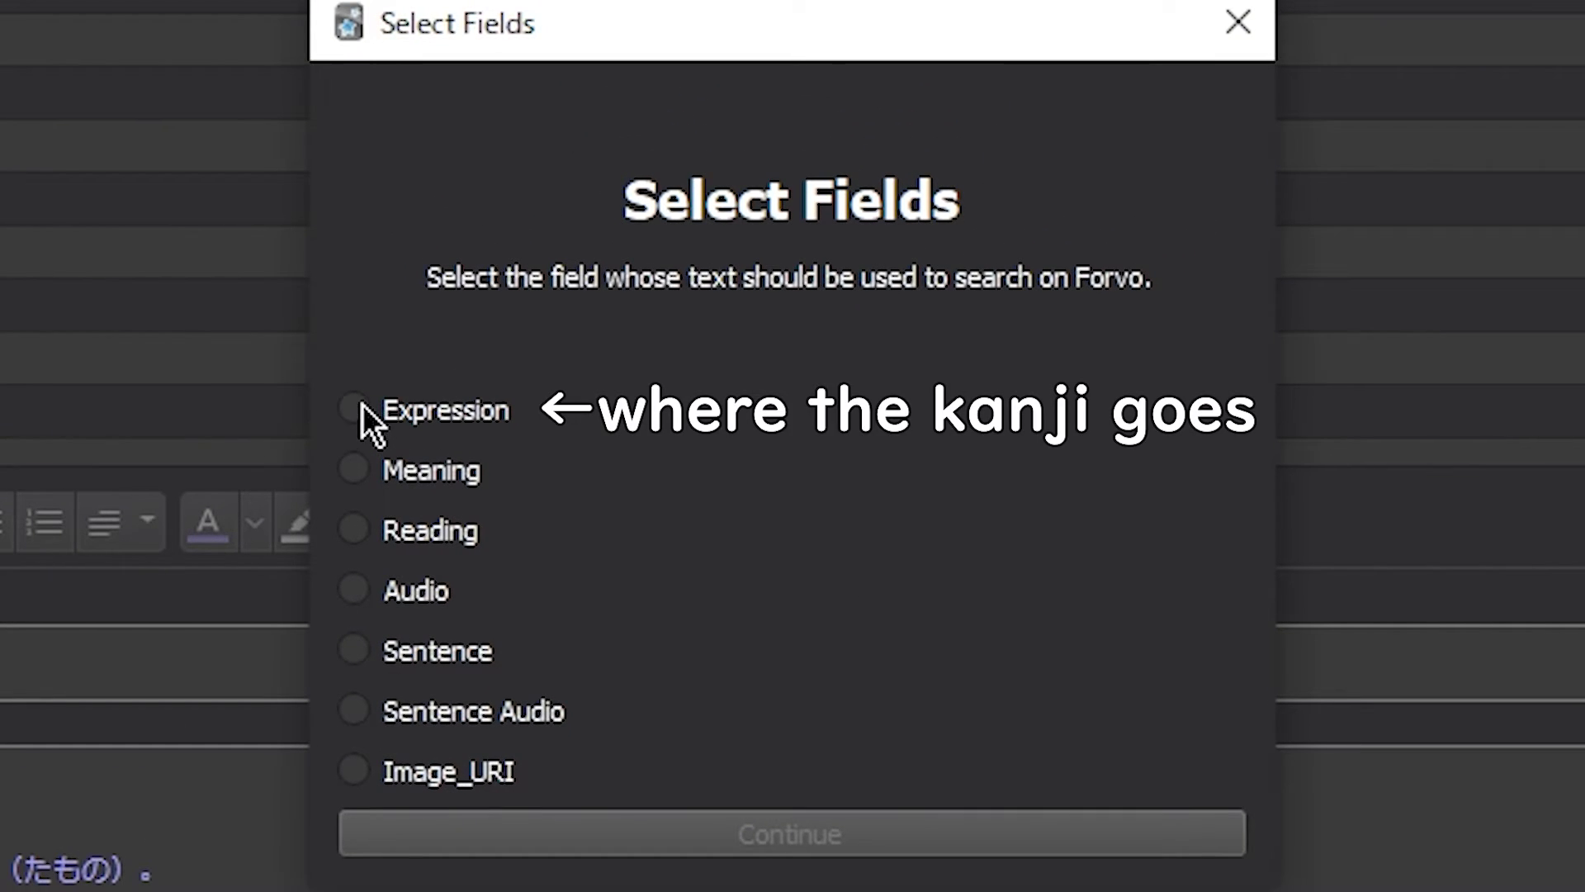
left_click(815, 838)
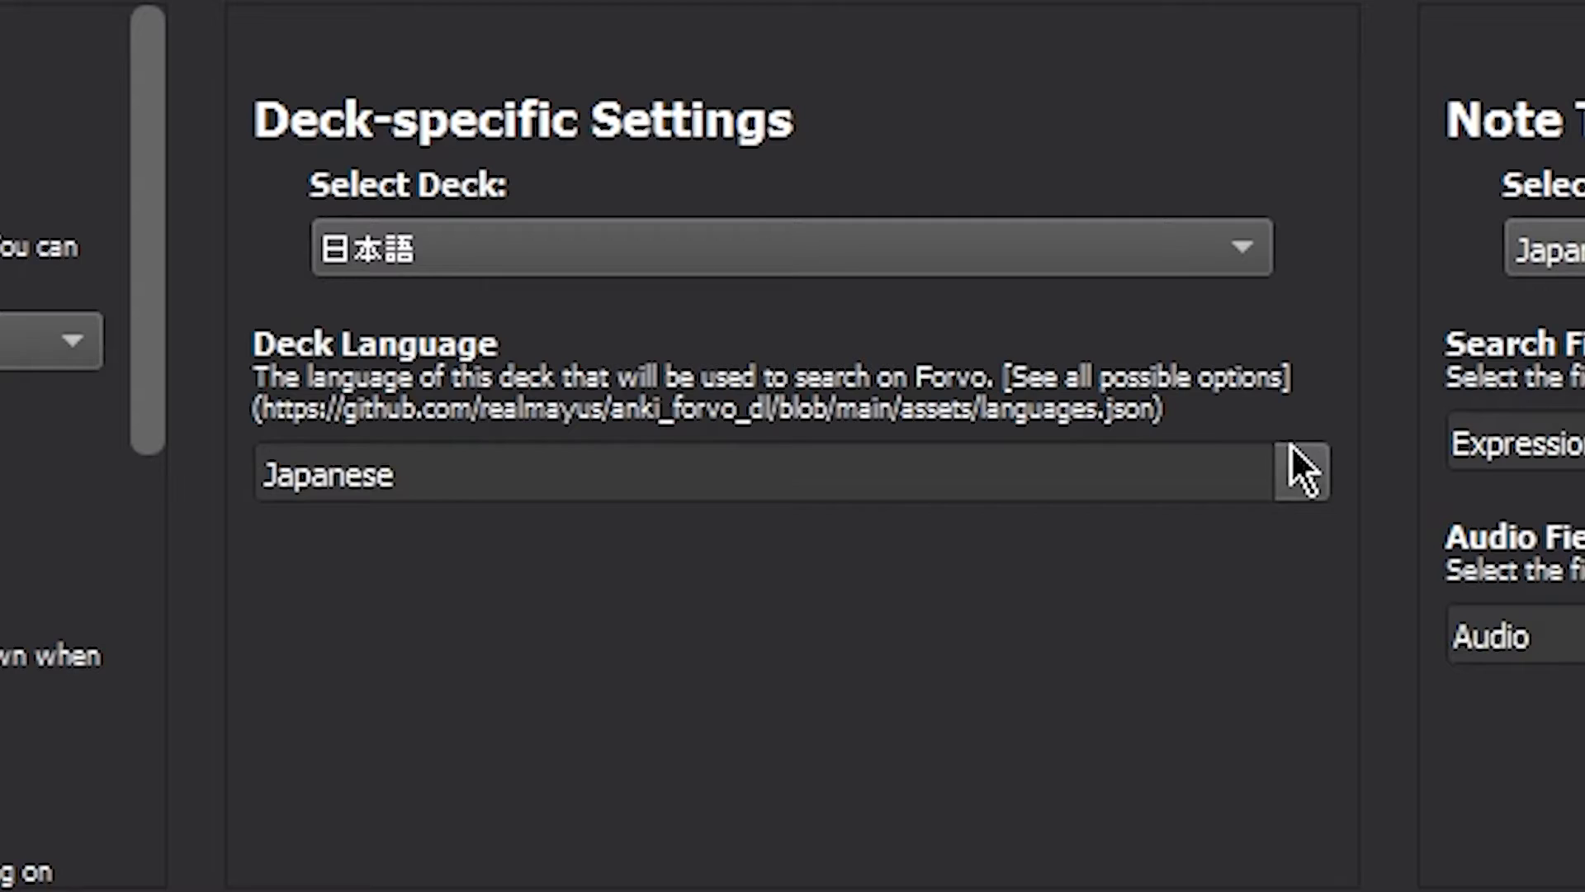
left_click(1296, 467)
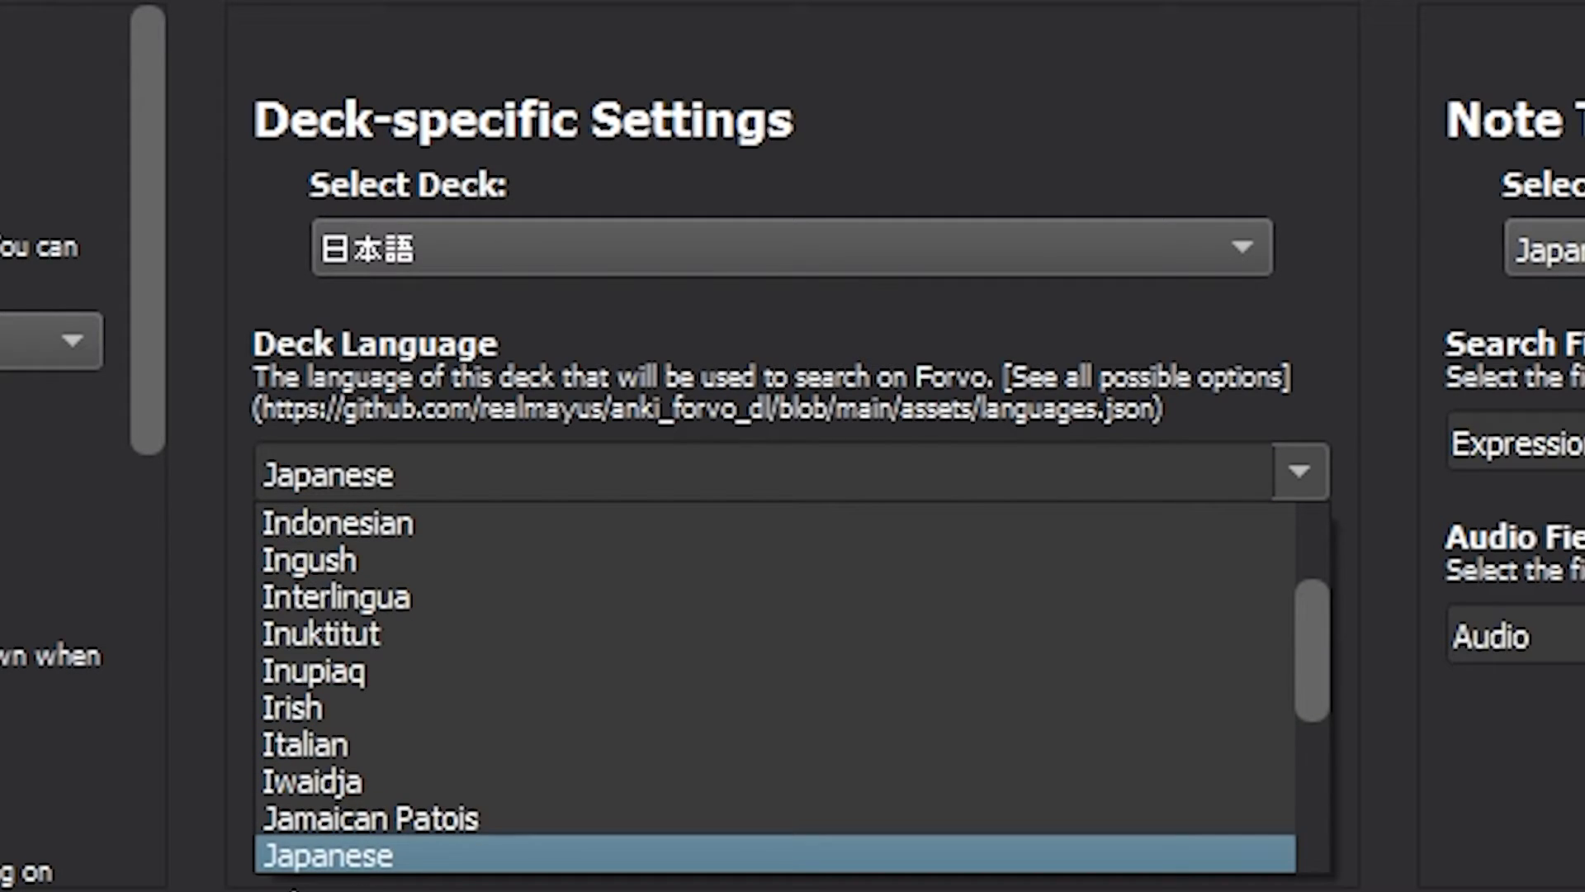
left_click(520, 867)
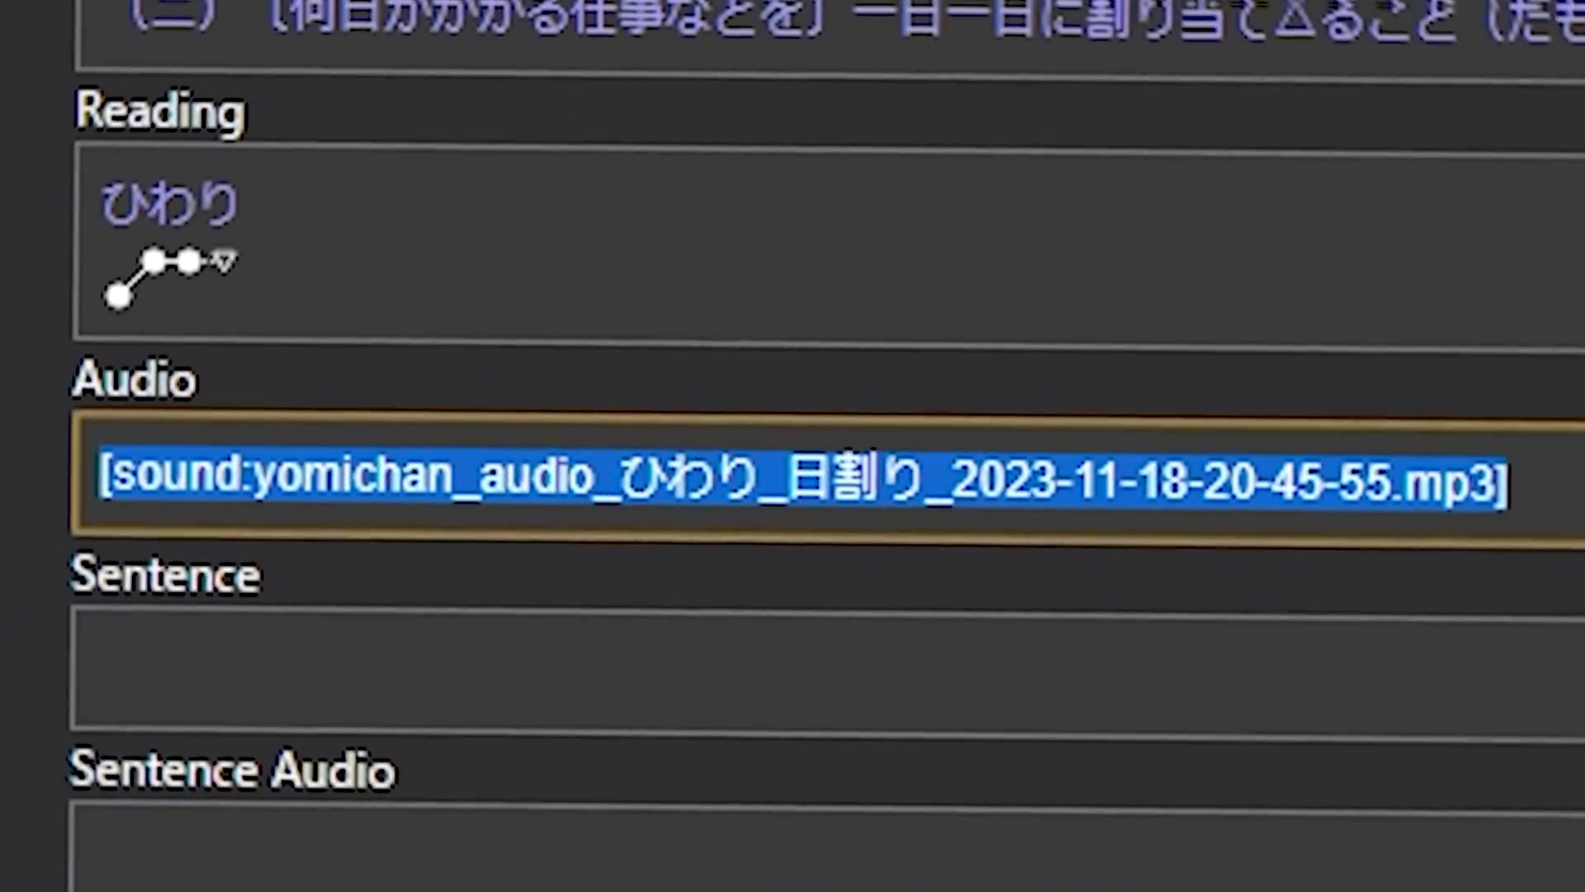
Select the yomichan_audio mp3 sound reference in the card's Audio field.
left_click_drag(1509, 478, 957, 462)
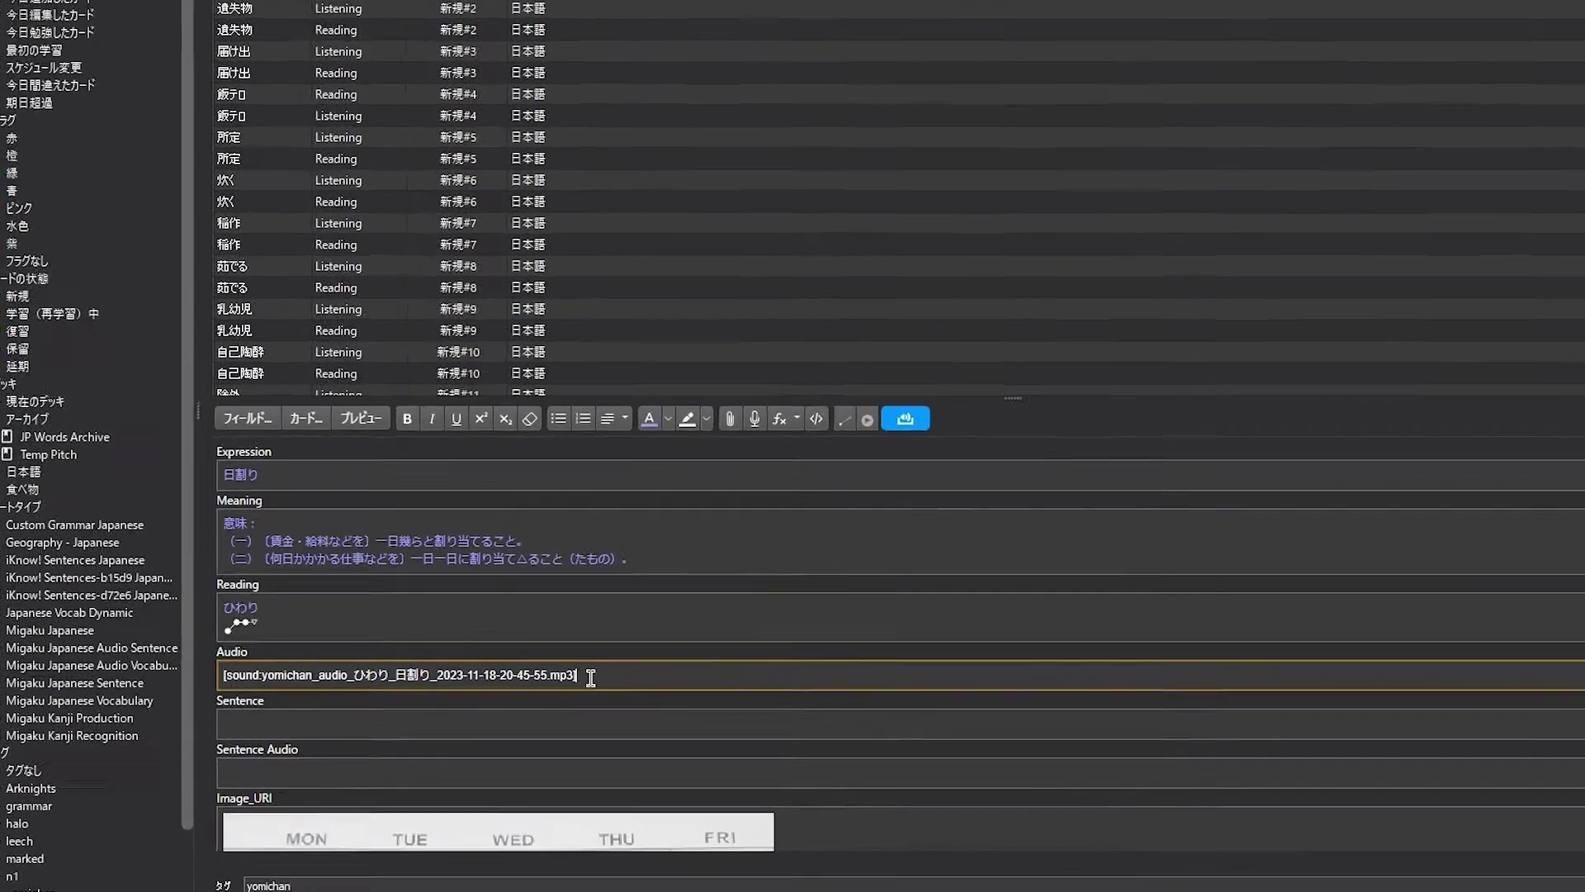
left_click_drag(533, 689, 215, 690)
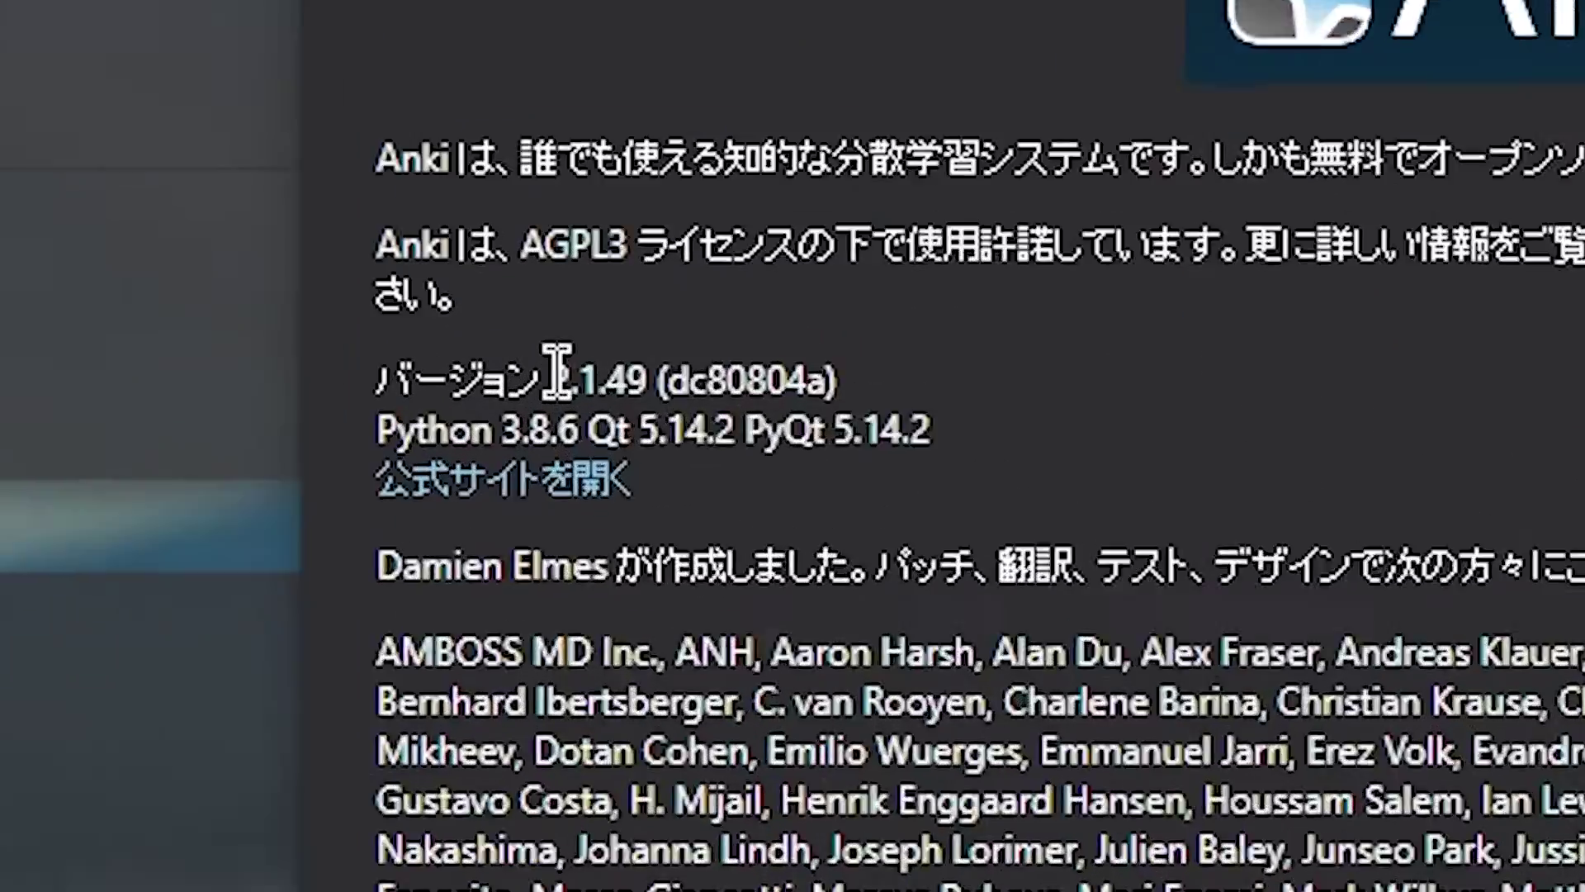
Highlight the version number 2.1.49 in the About Anki dialog.
left_click_drag(530, 350, 553, 349)
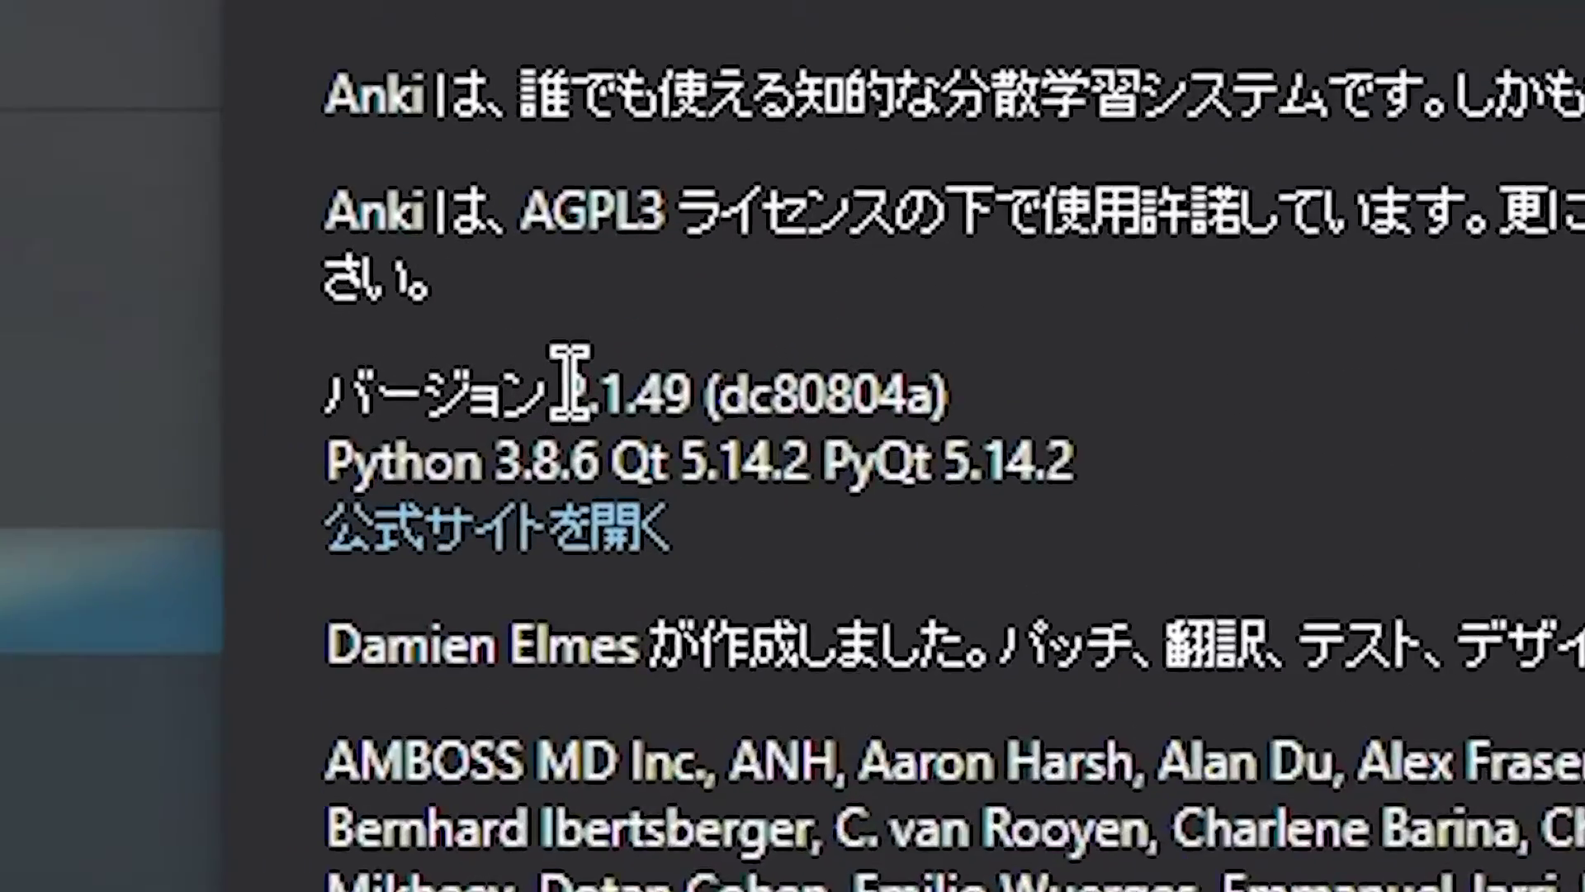
left_click_drag(566, 347, 600, 347)
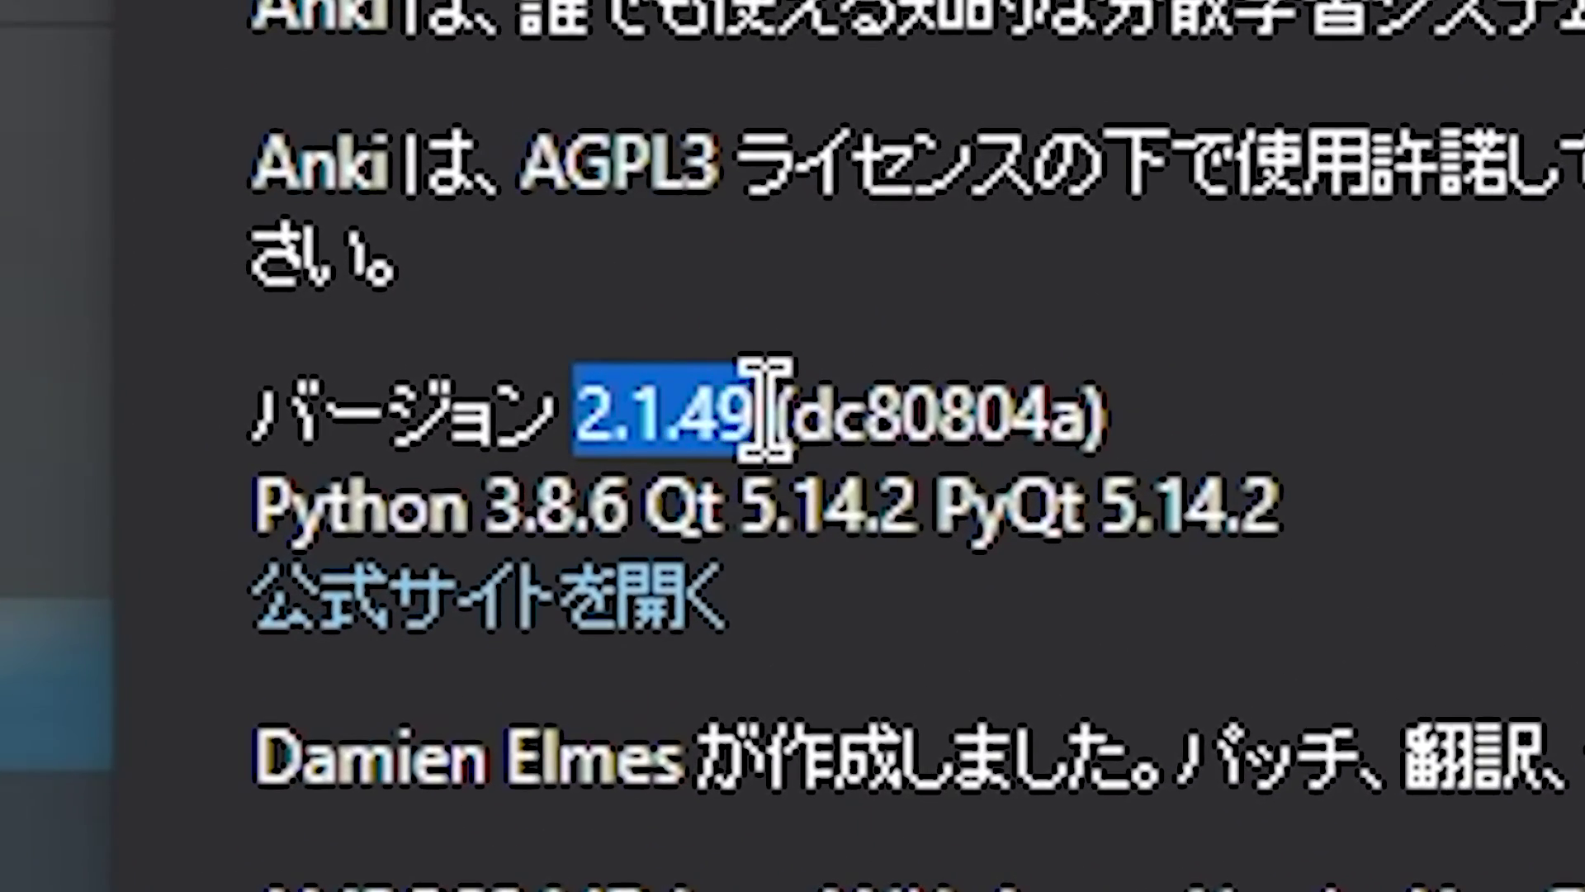